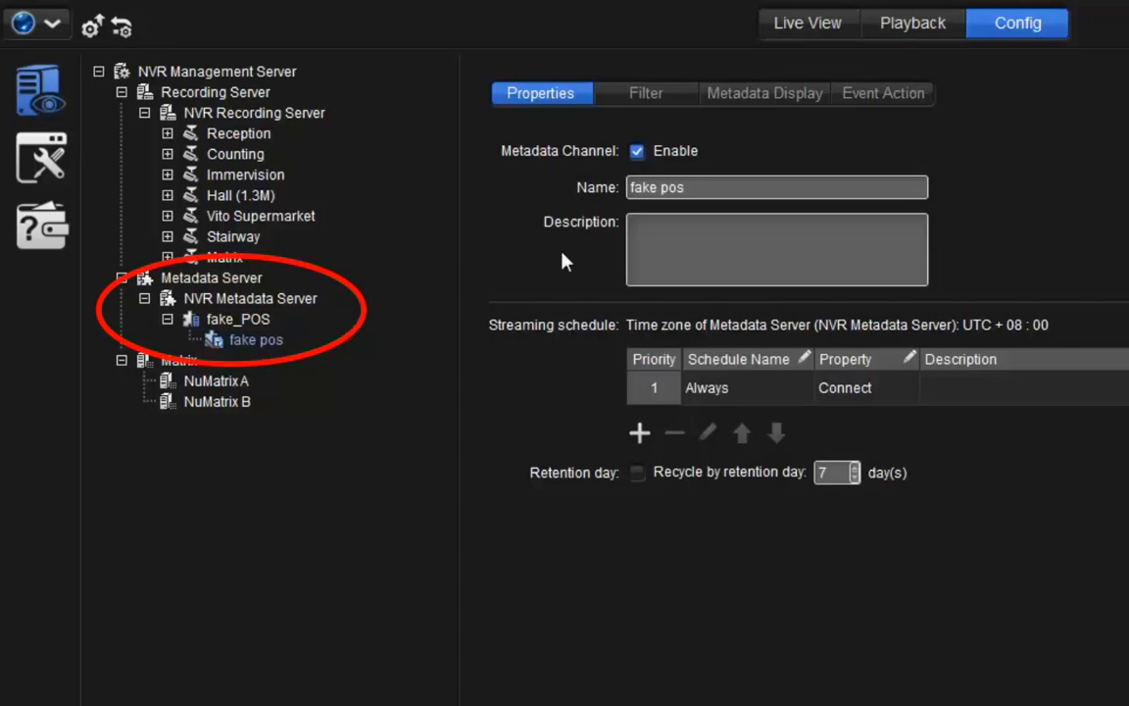
# - Review the fake pos channel's filter settings, including the filter name, the available encoding options and the transaction timeout
pyautogui.click(686, 92)
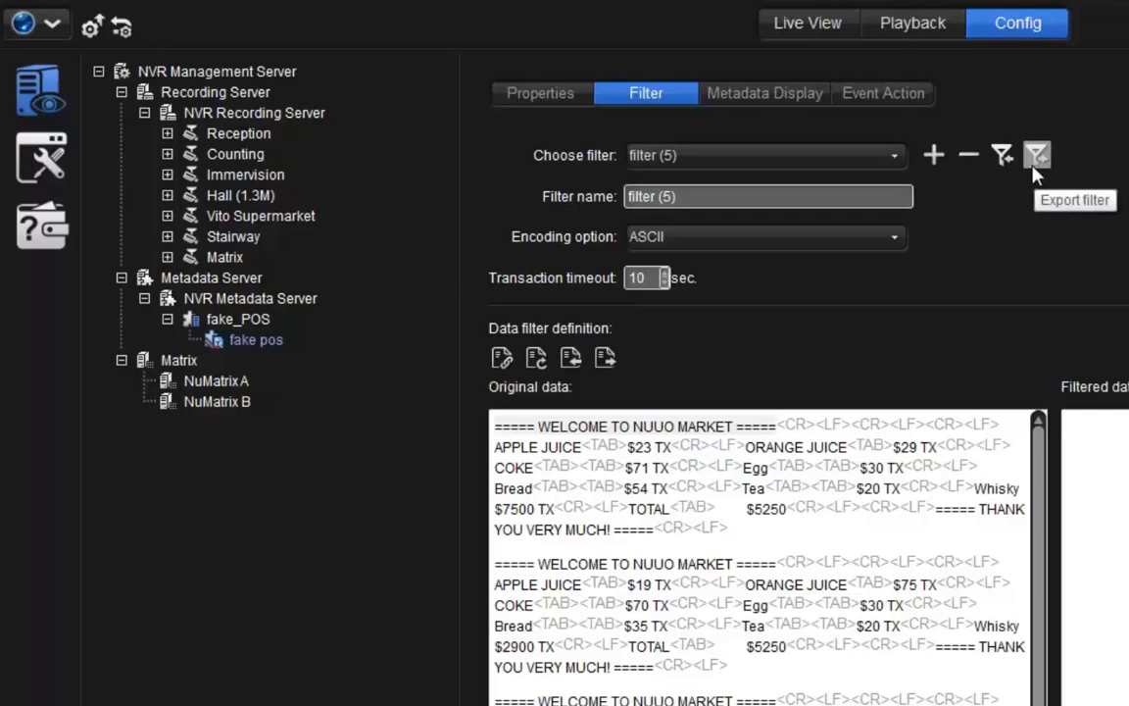
pyautogui.click(887, 193)
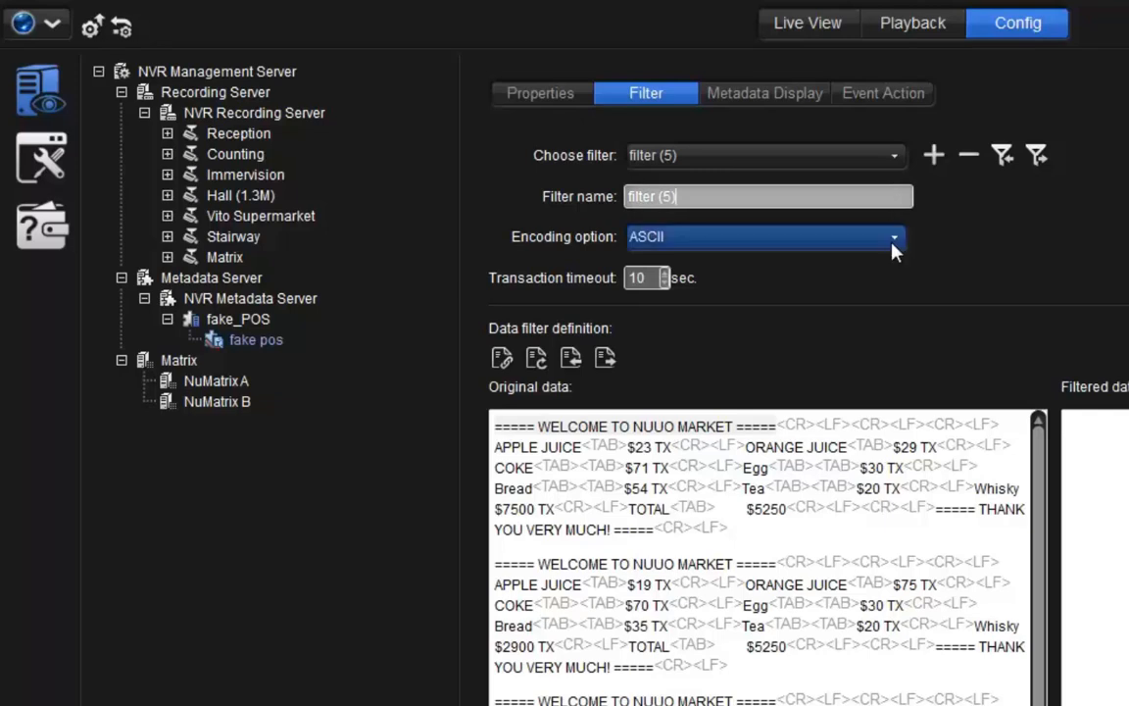
pyautogui.click(893, 240)
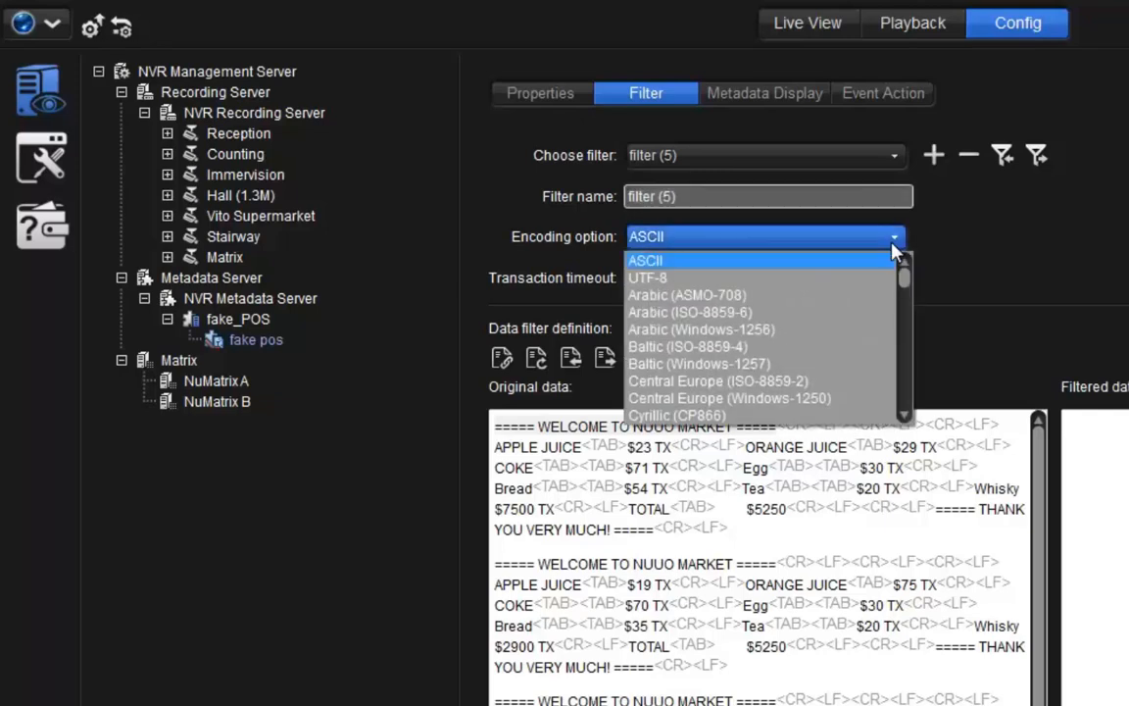
pyautogui.click(893, 244)
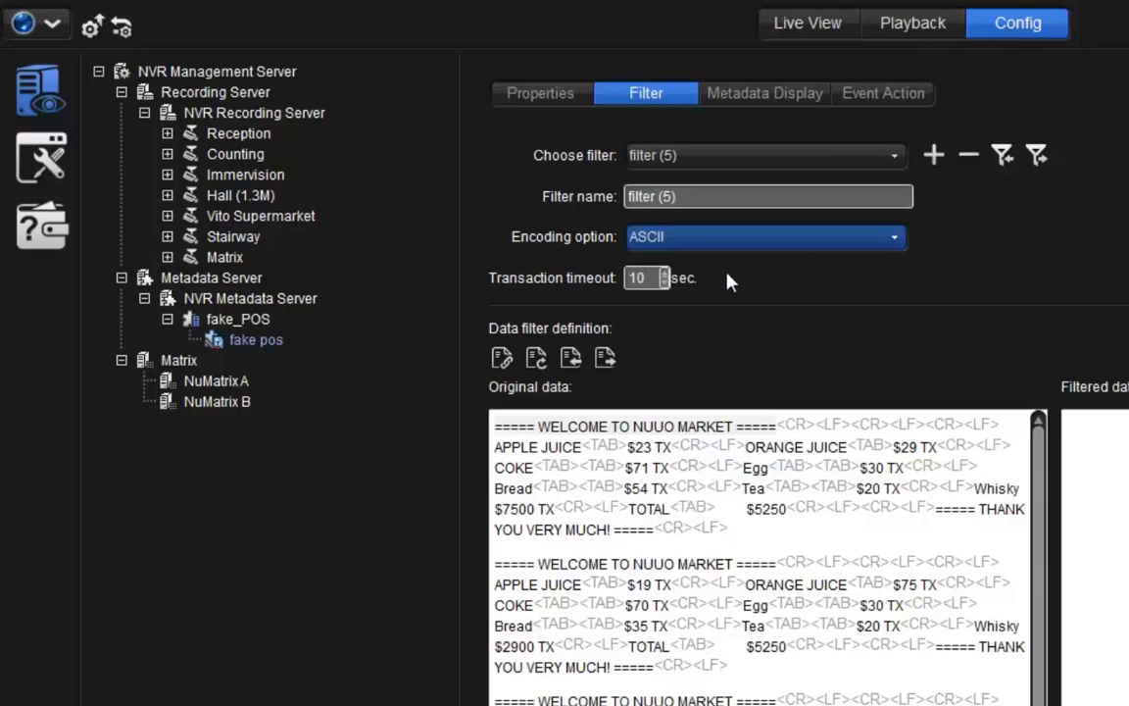
pyautogui.click(652, 278)
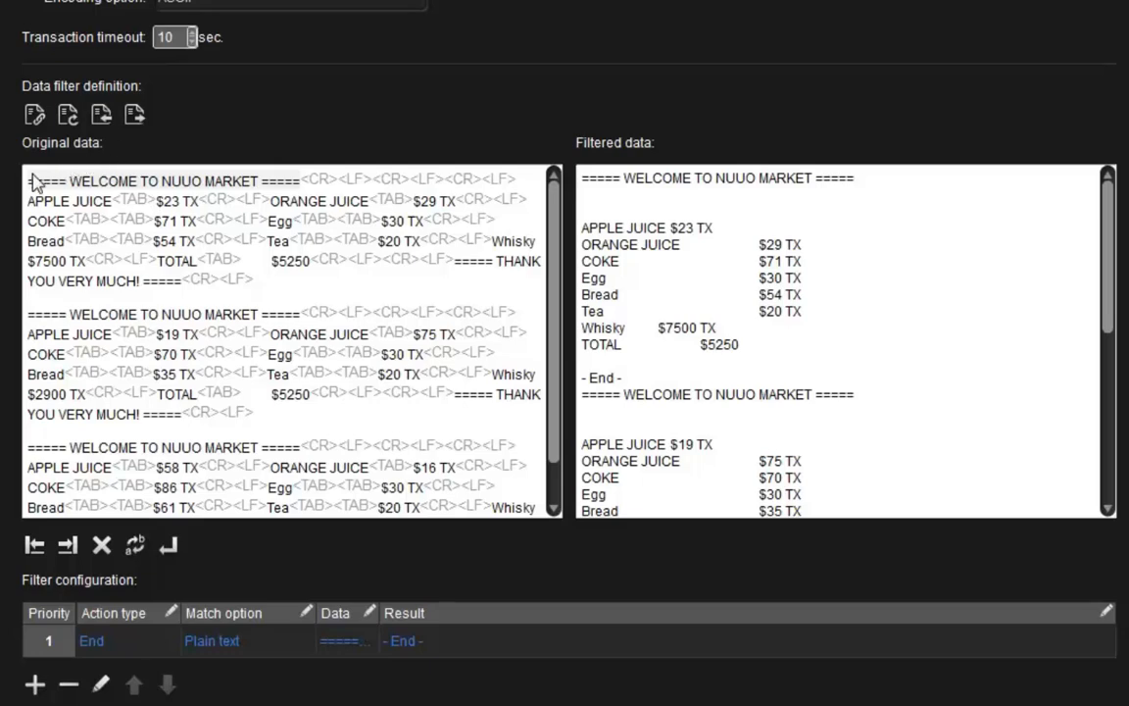
# - Mark the first "===== WELCOME TO NUUO MARKET =====" line as the transaction start, keeping Plain text as the rule's match option
pyautogui.moveTo(29, 180); pyautogui.dragTo(126, 177)
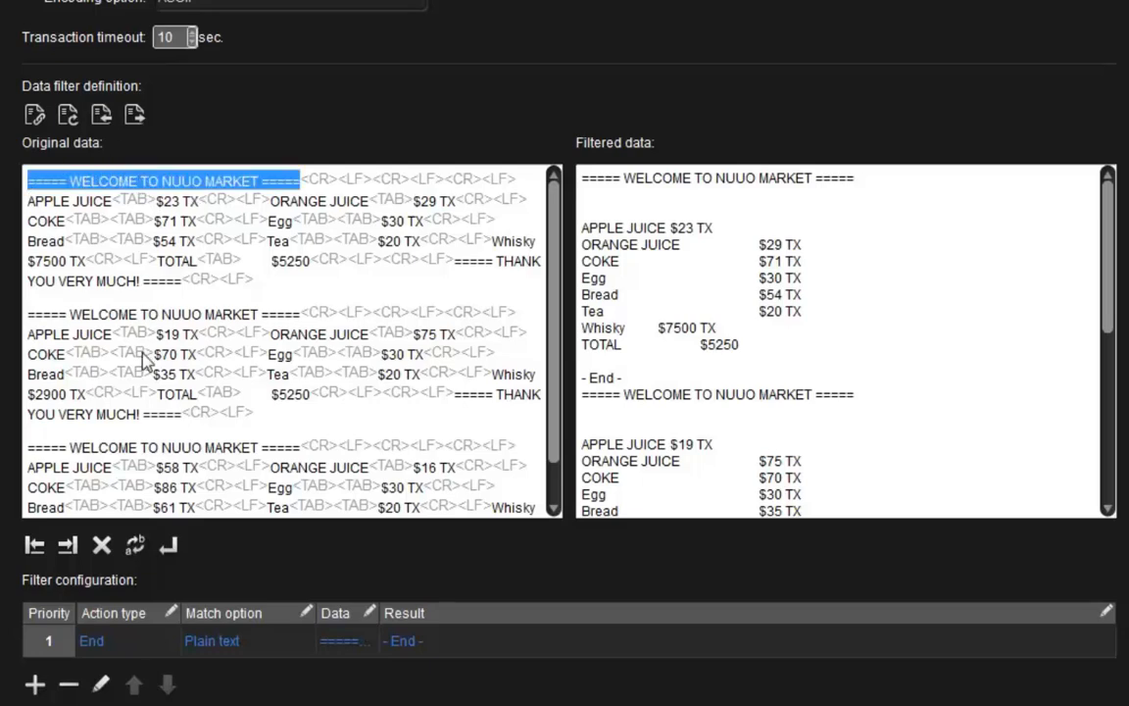
pyautogui.click(33, 549)
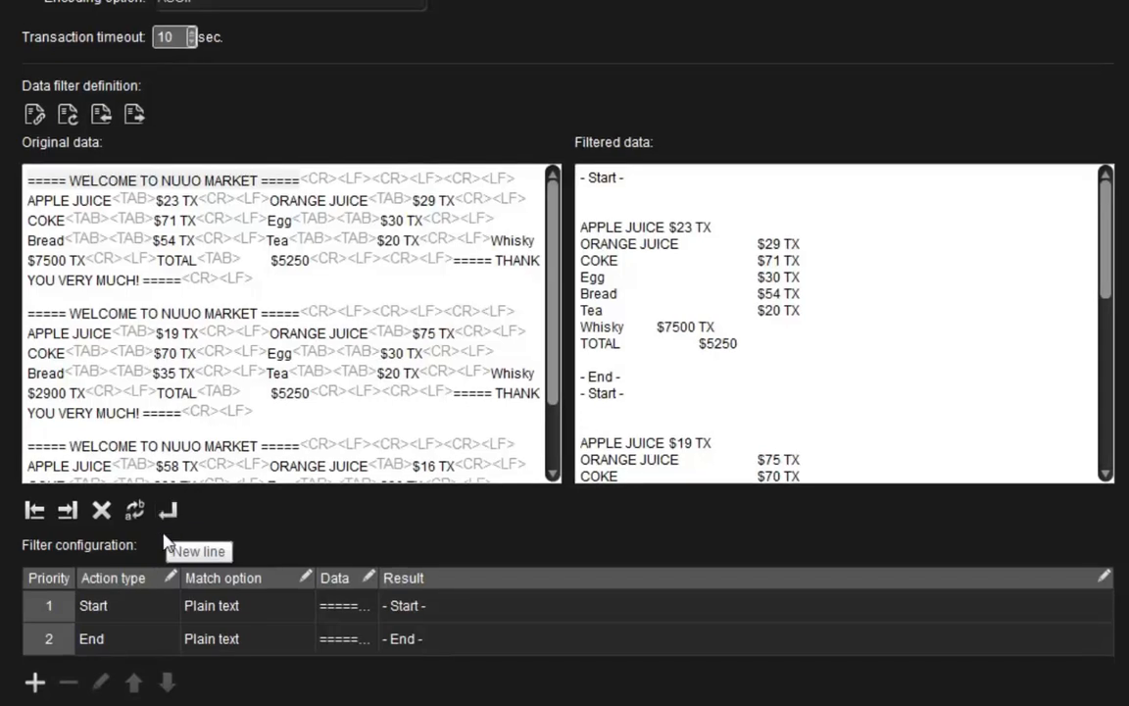
pyautogui.click(346, 607)
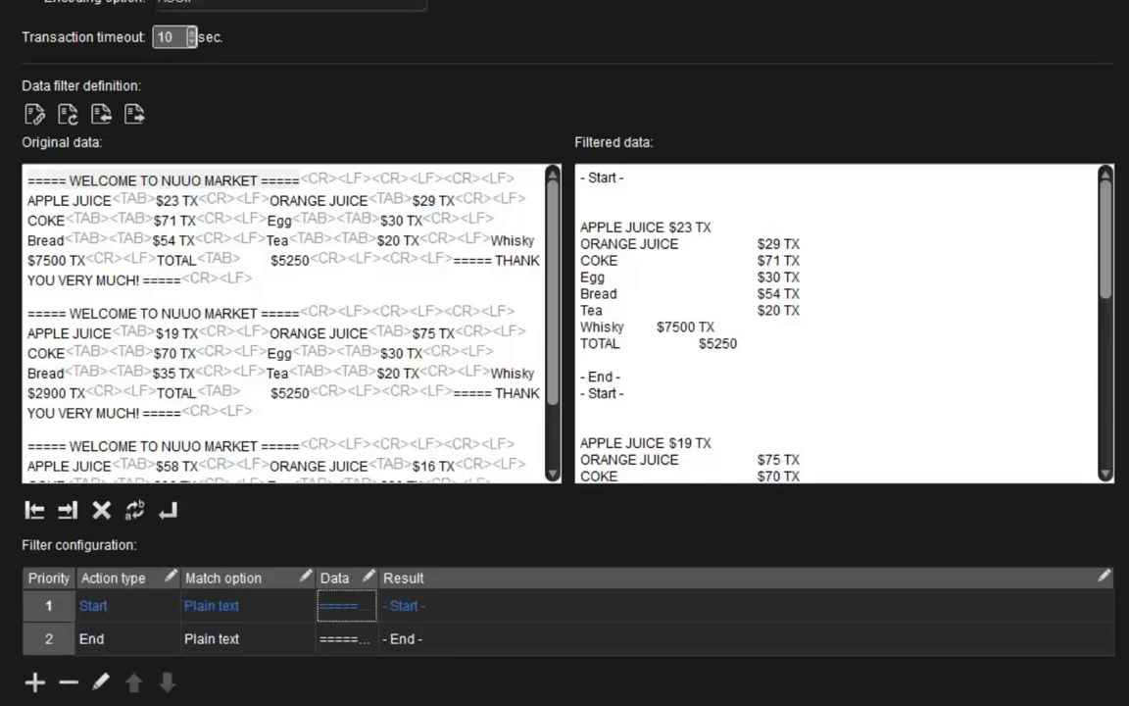
pyautogui.click(305, 608)
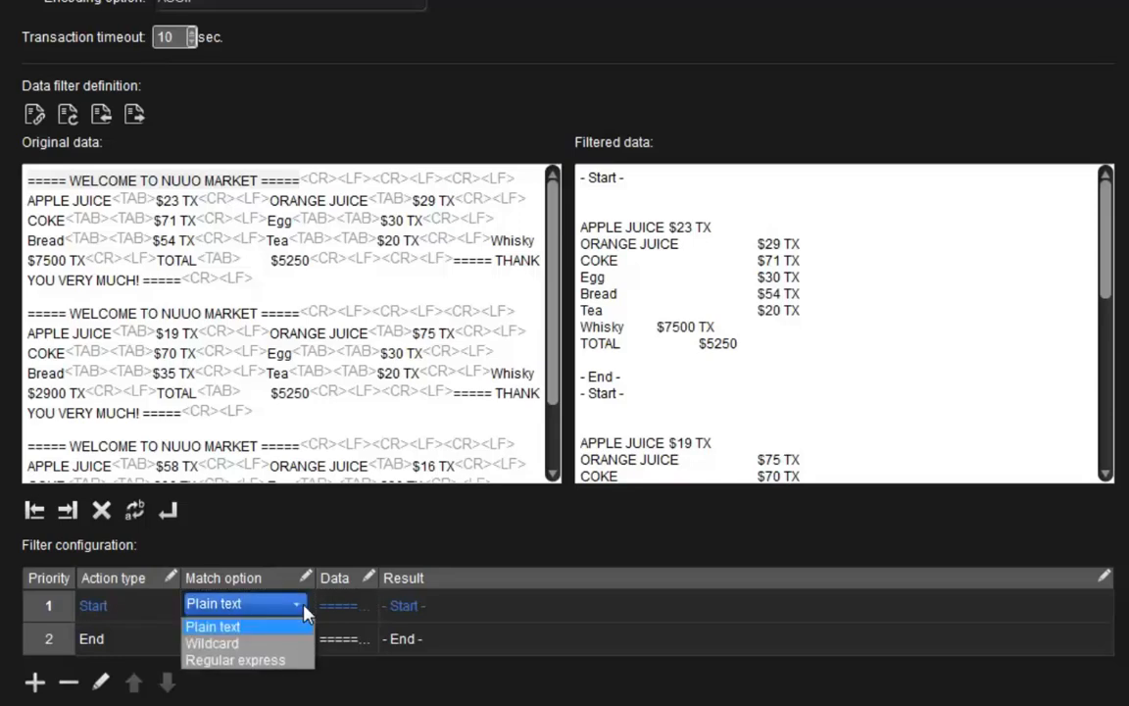
pyautogui.click(301, 692)
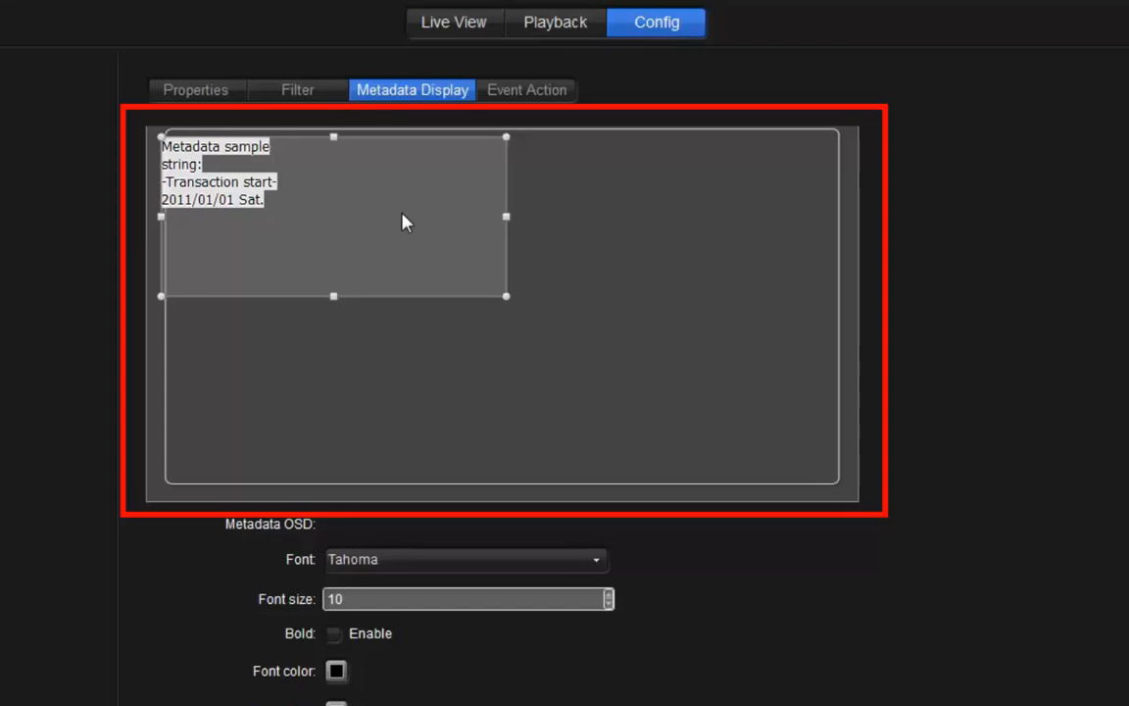
# - Move the metadata sample text box slightly down to the preview's left edge and enable bold for its Tahoma text
pyautogui.moveTo(405, 222); pyautogui.dragTo(389, 255)
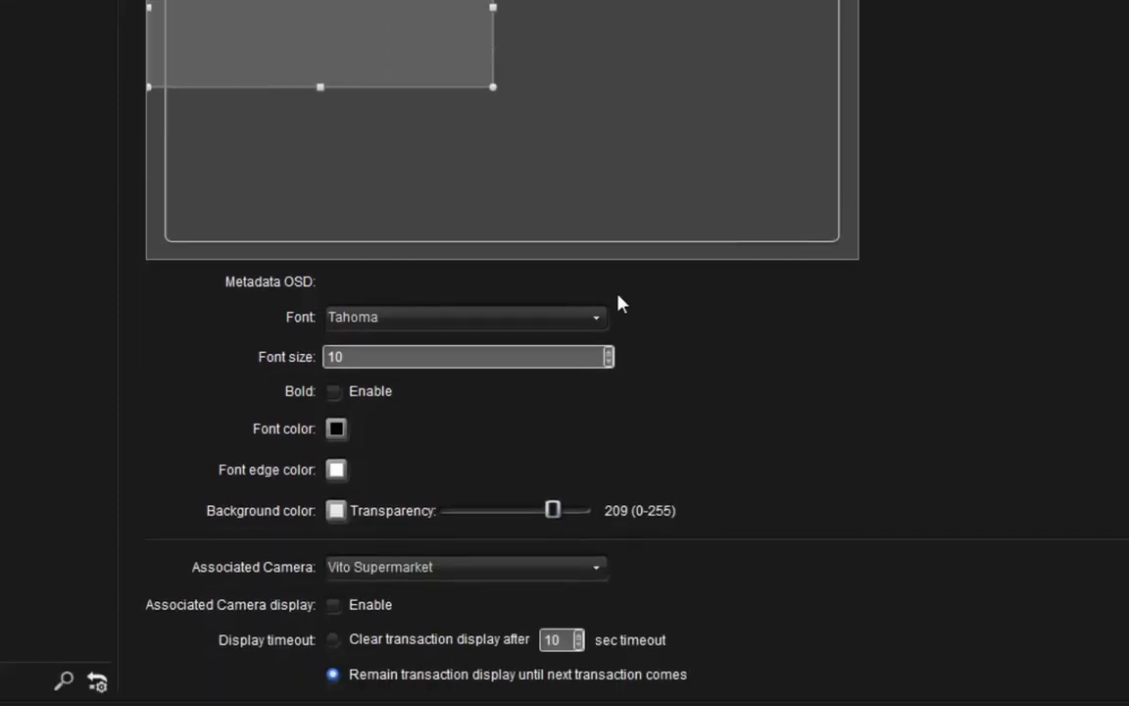
pyautogui.click(604, 321)
pyautogui.click(605, 322)
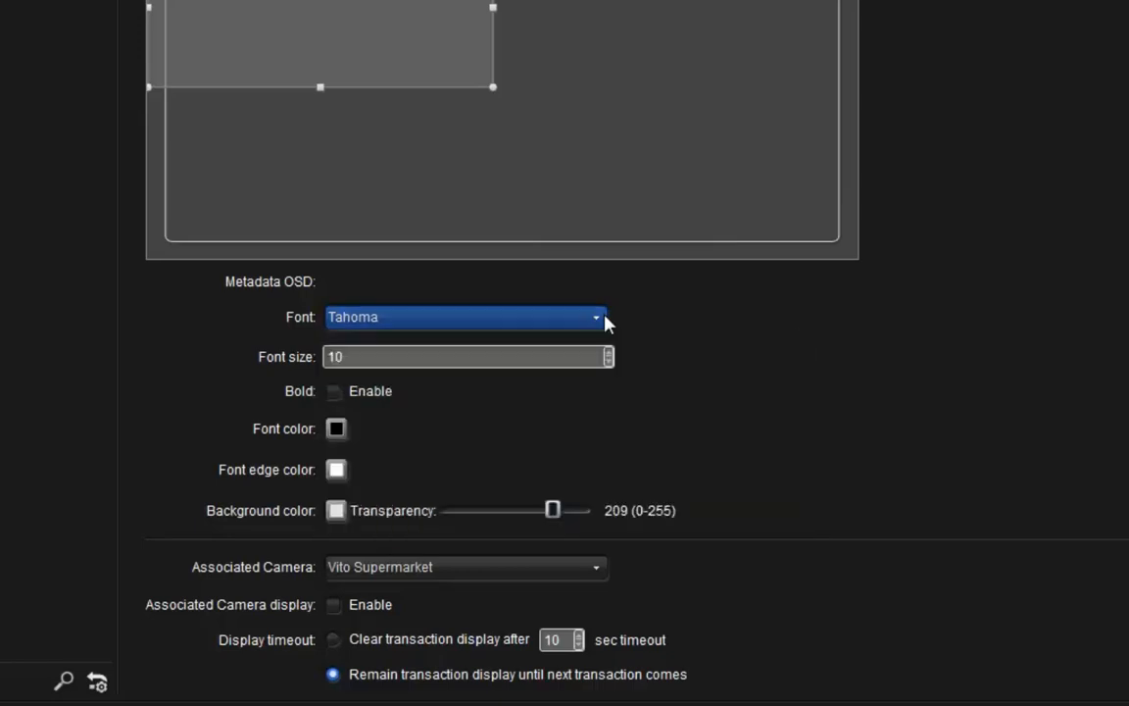
pyautogui.click(576, 359)
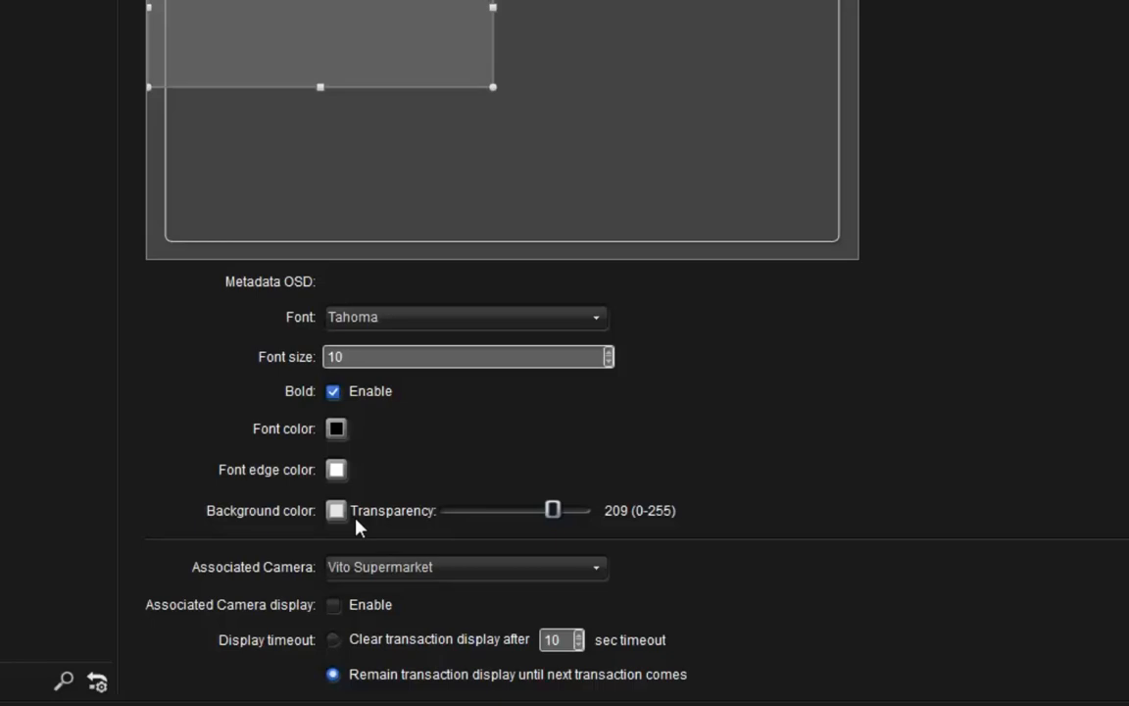
# - Associate the Vito Supermarket camera with its metadata display enabled, and keep each transaction displayed until the next transaction comes
pyautogui.click(598, 569)
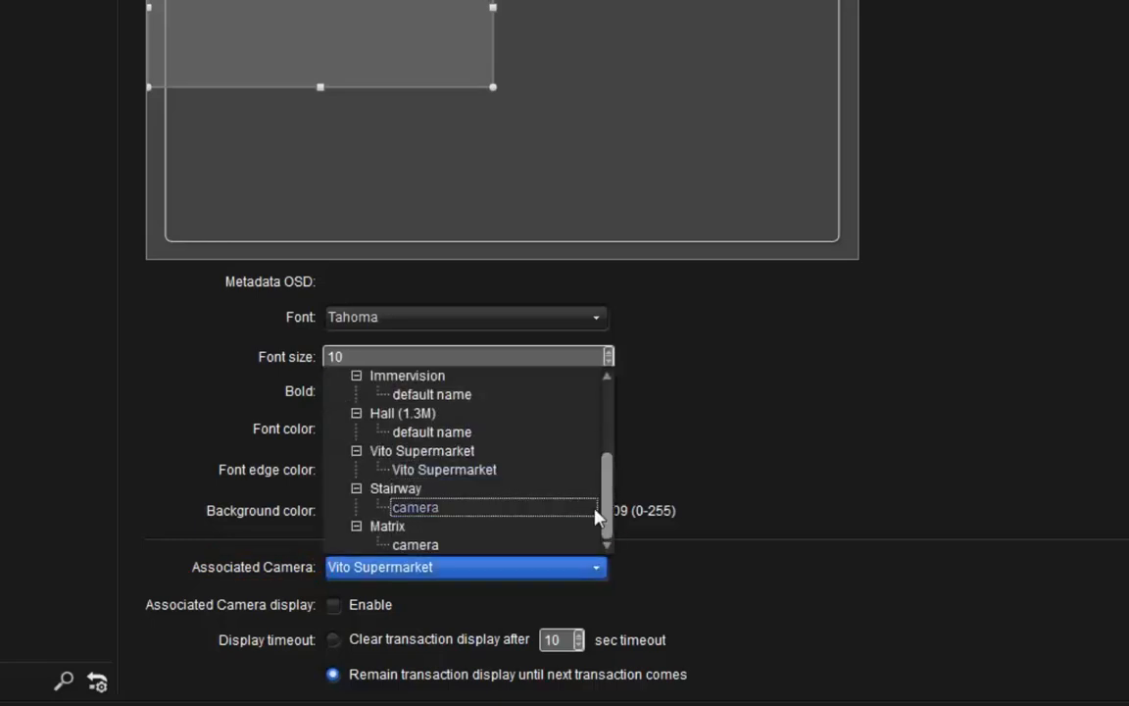
pyautogui.click(558, 470)
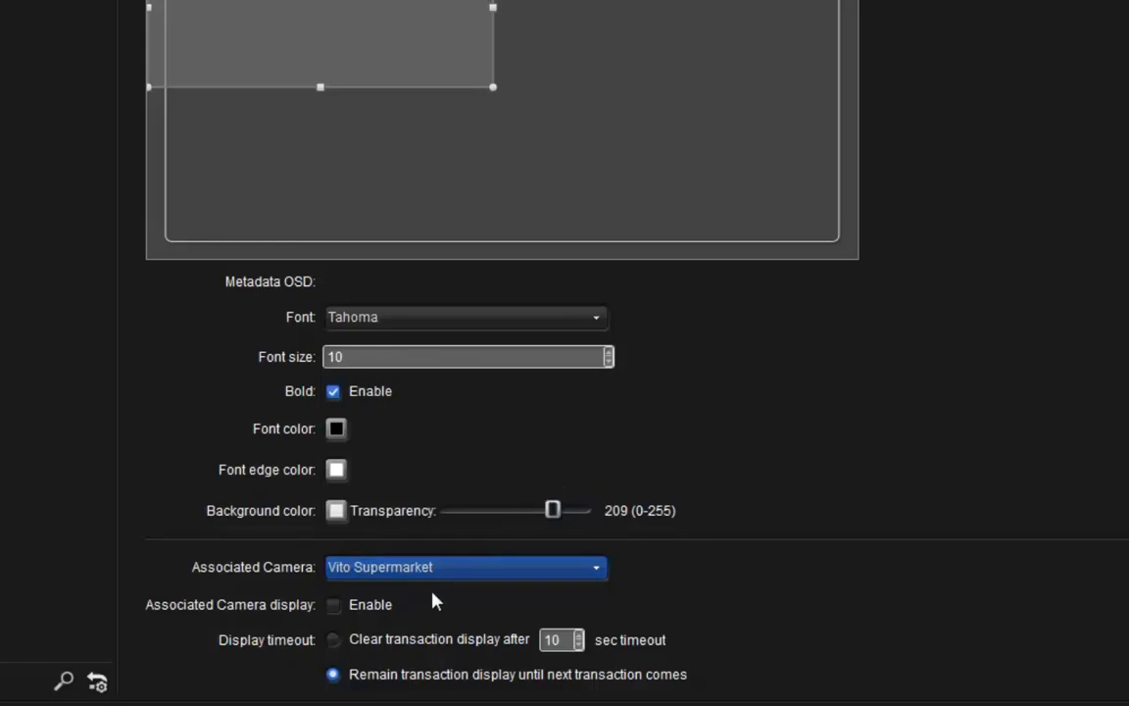
pyautogui.click(333, 604)
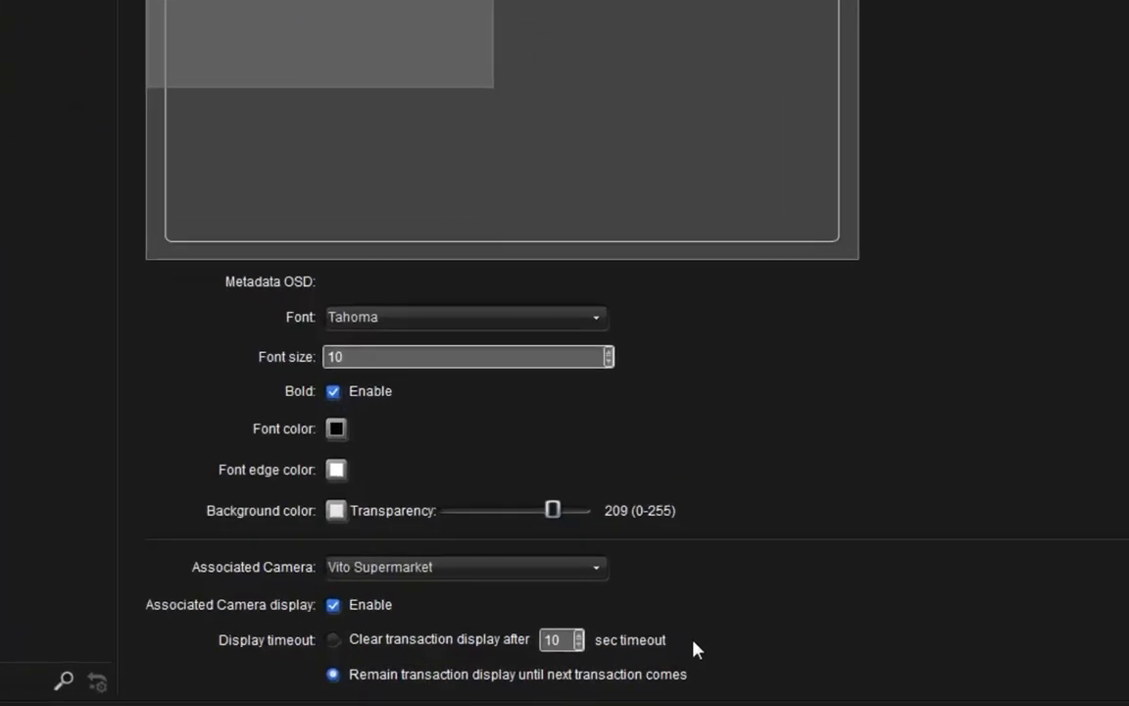
pyautogui.click(333, 639)
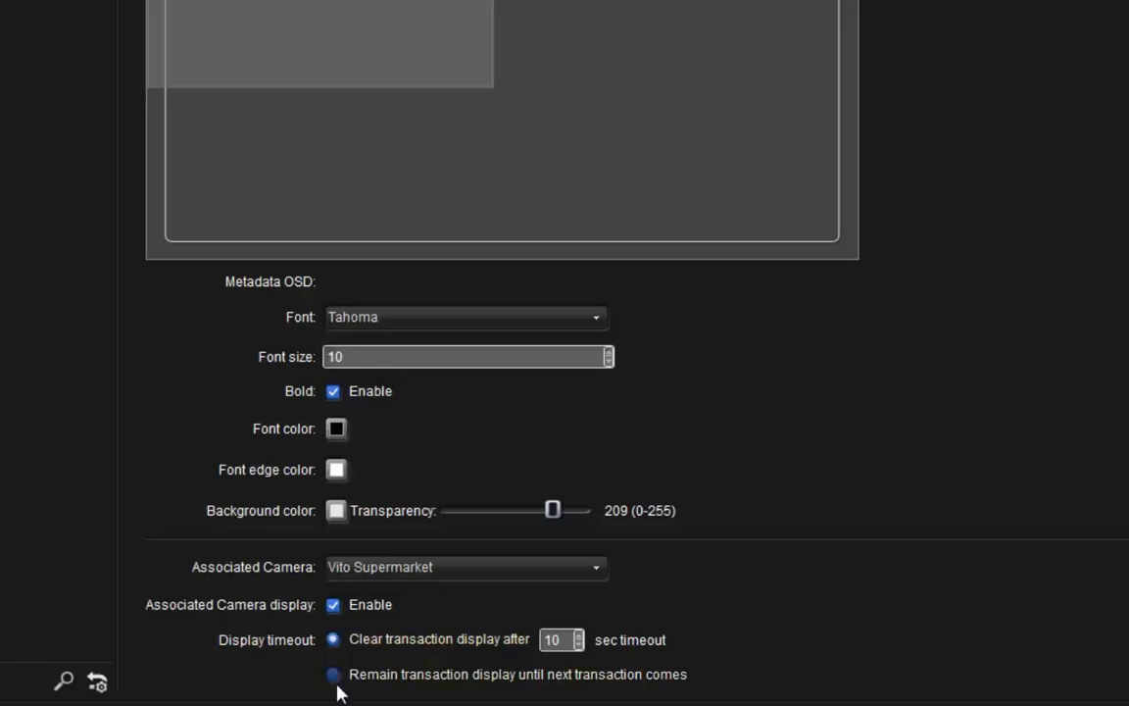
pyautogui.click(334, 676)
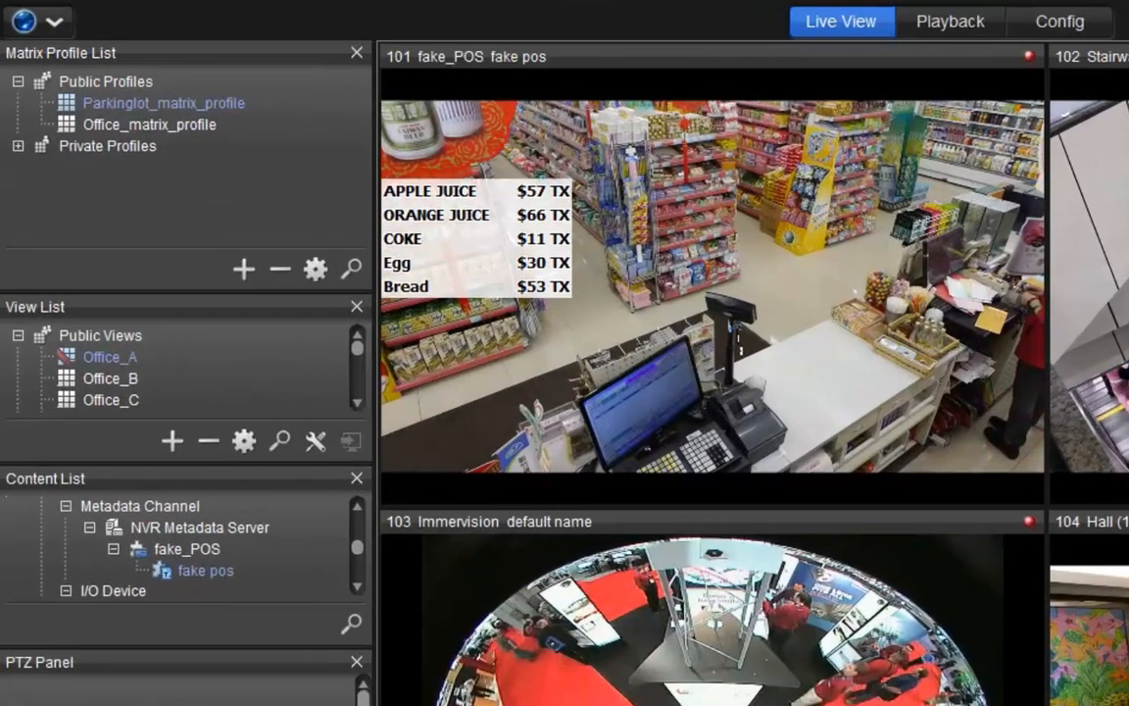
# - Switch to playback and set the event list to a metadata search across all sources
pyautogui.click(779, 333)
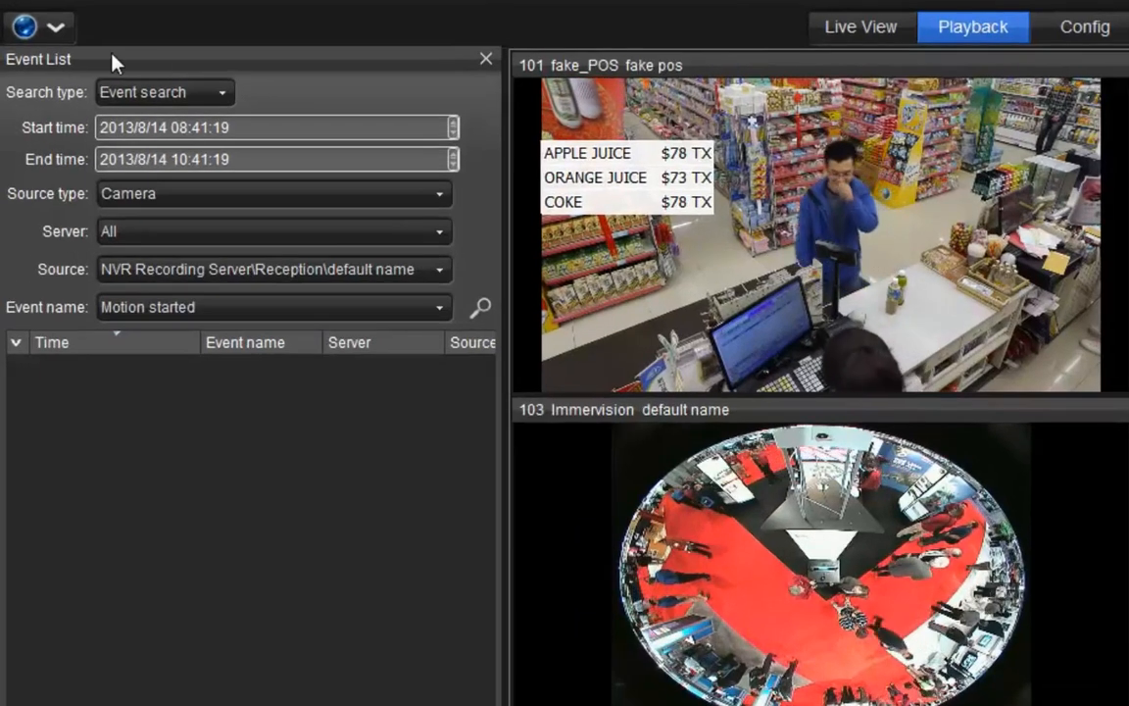
pyautogui.click(226, 94)
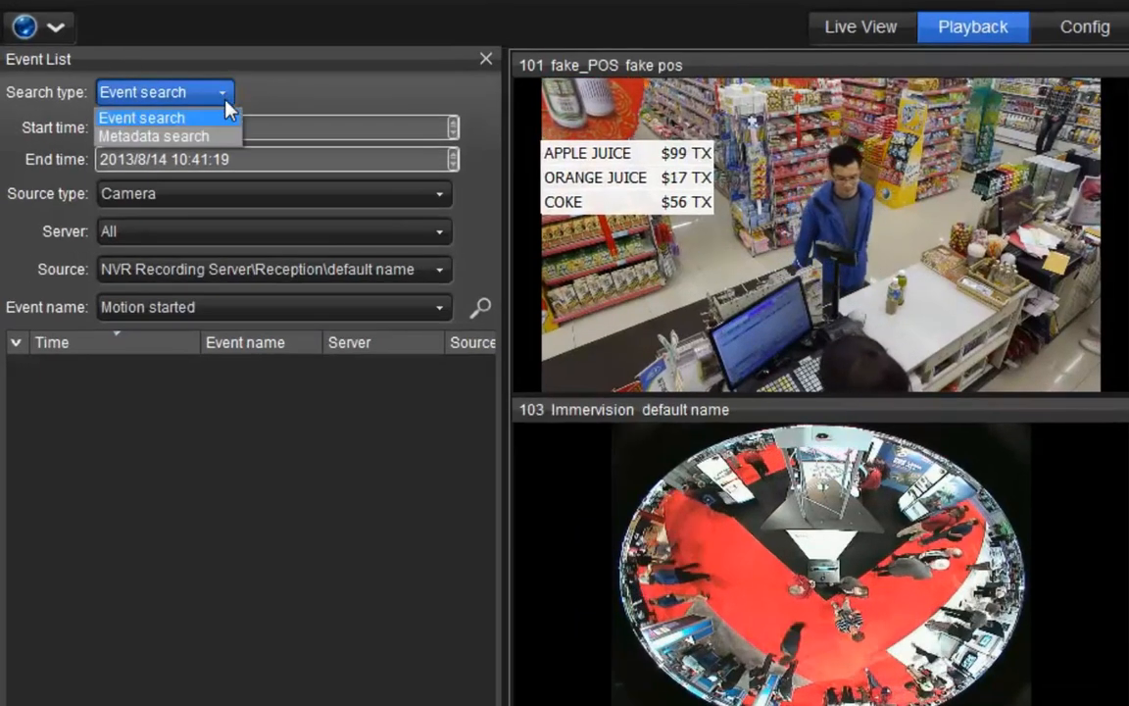
pyautogui.click(222, 144)
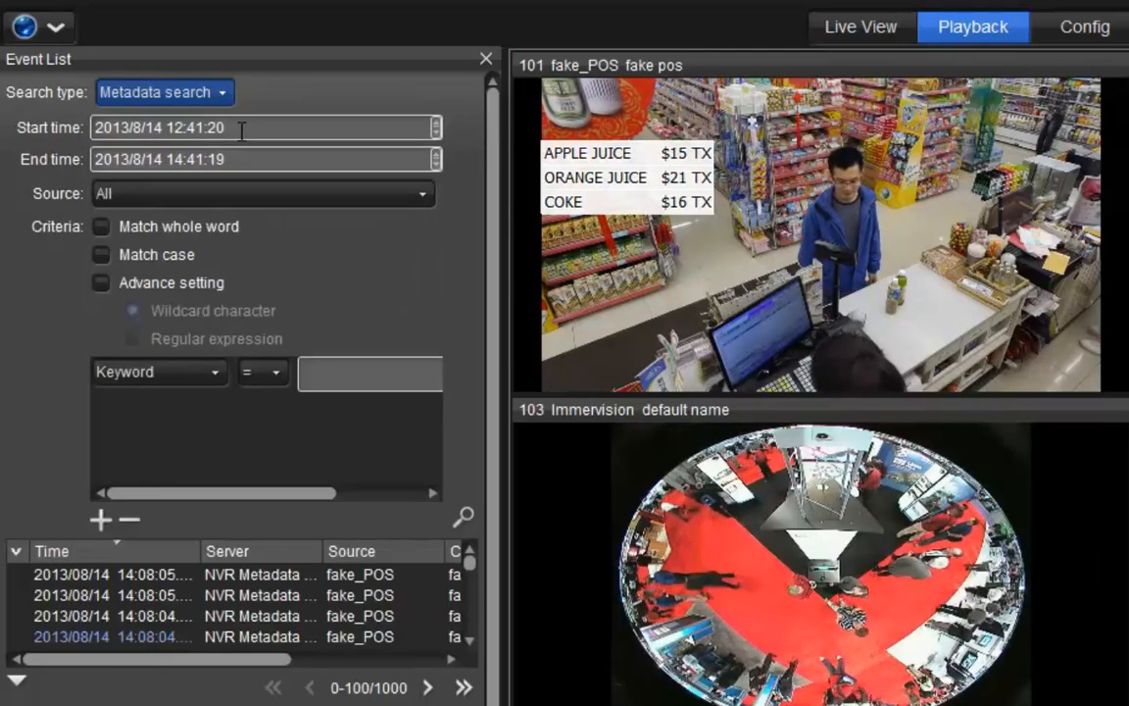
pyautogui.click(241, 130)
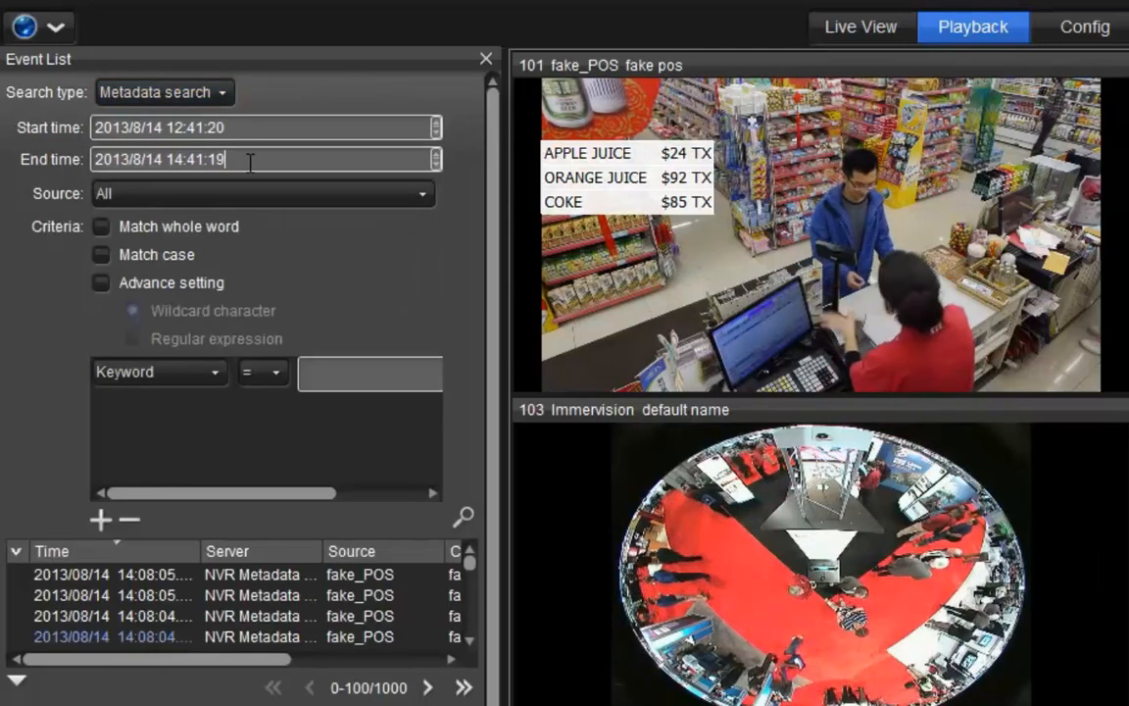
pyautogui.click(231, 194)
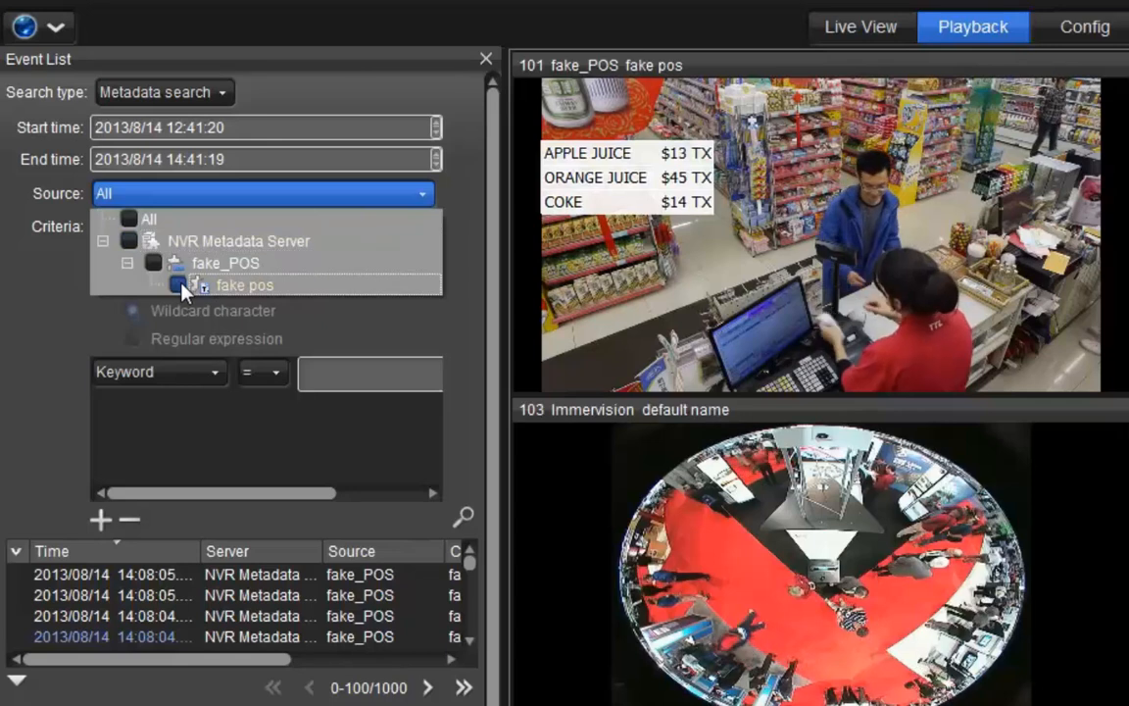
pyautogui.click(306, 316)
# - Search the metadata for the keyword "apple", matching the whole word
pyautogui.click(102, 226)
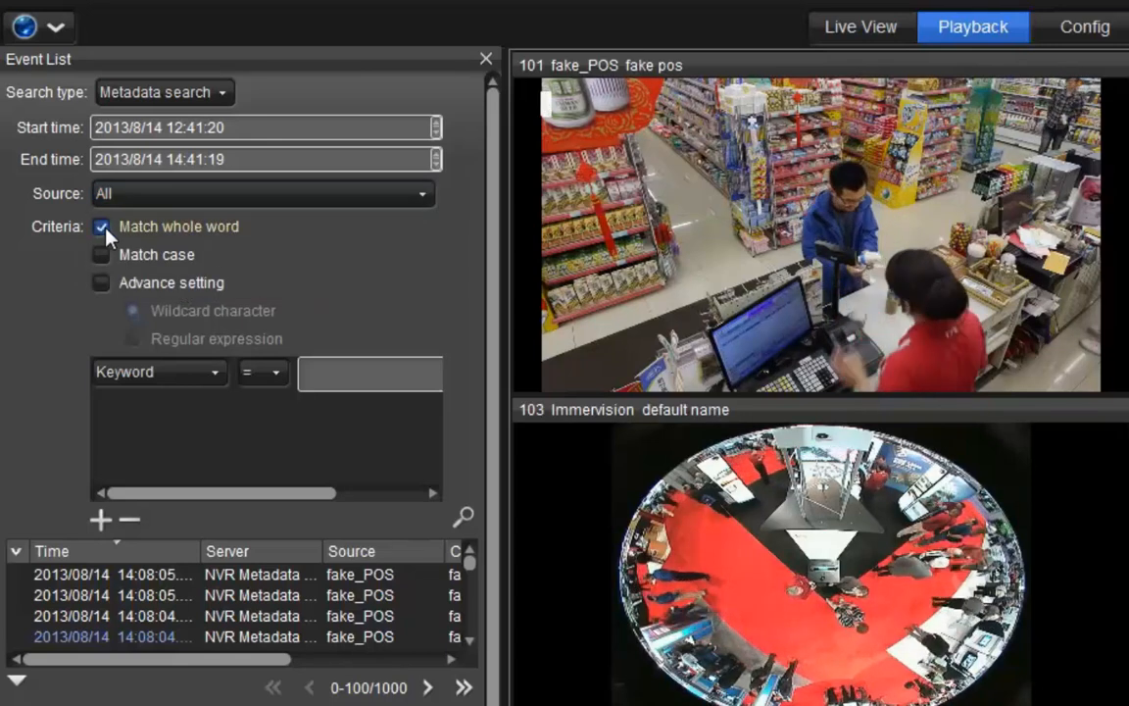
pyautogui.click(351, 381)
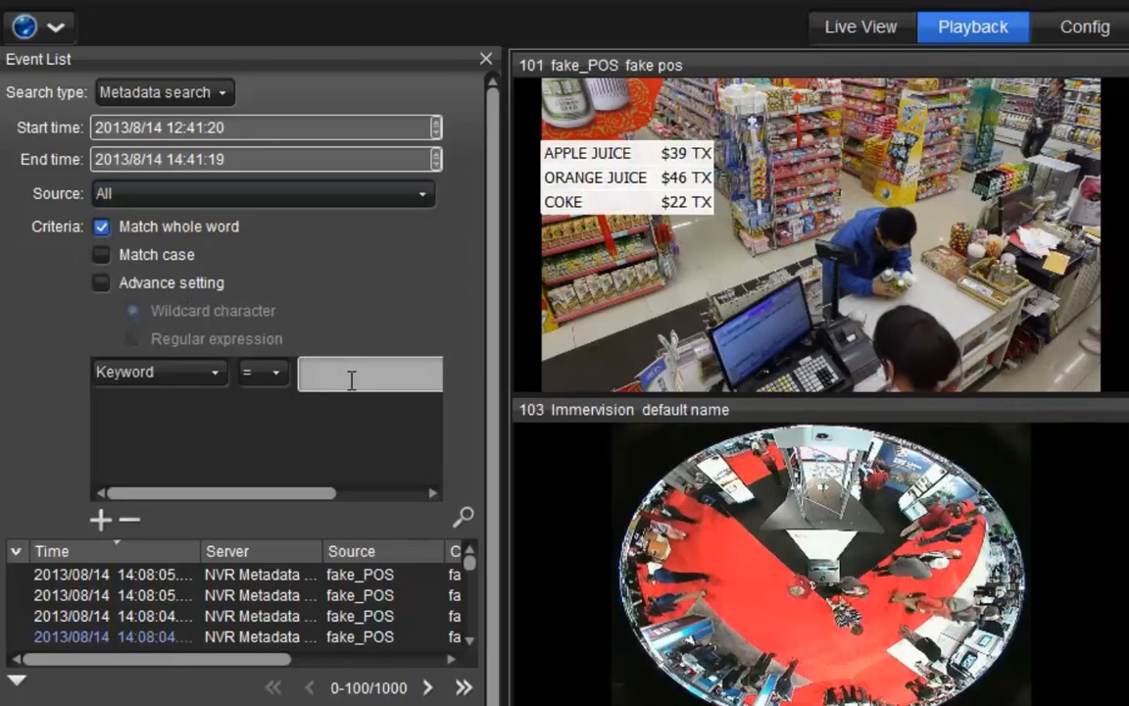
pyautogui.write('apple')
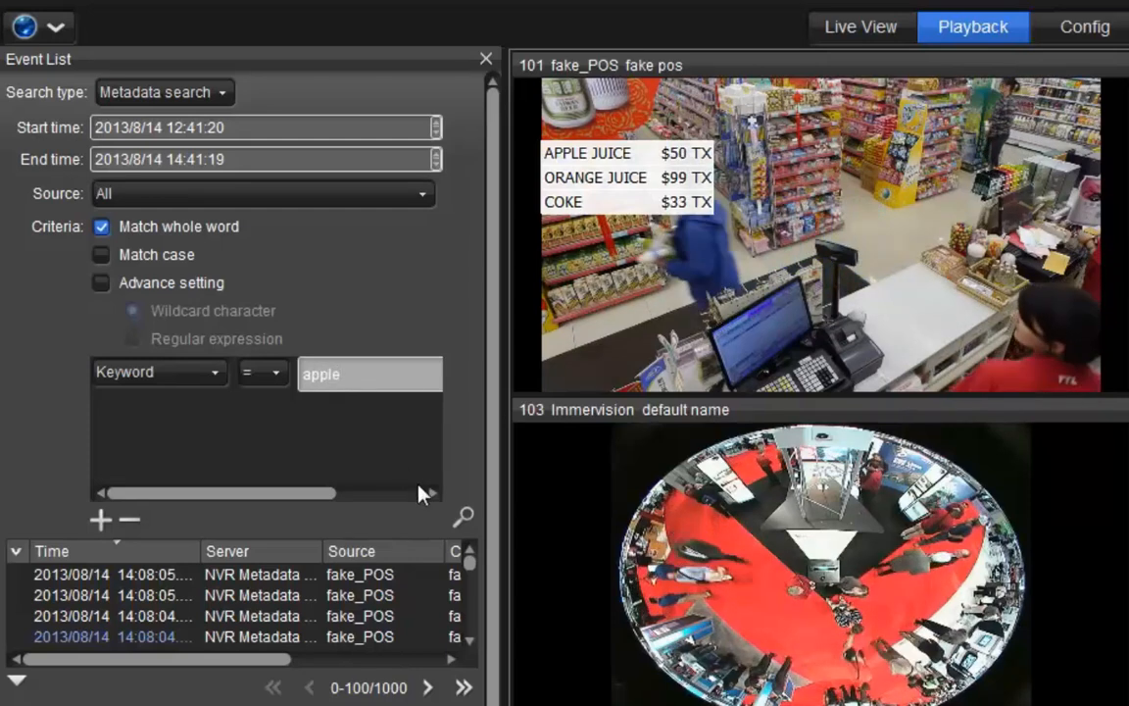
pyautogui.click(465, 520)
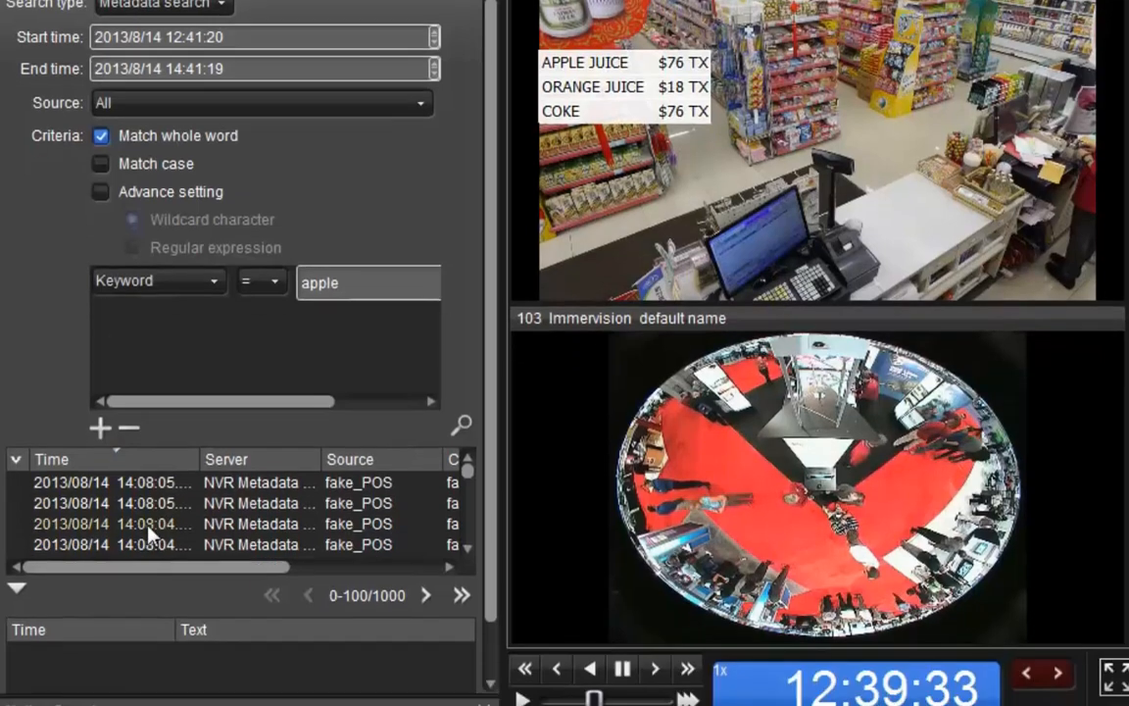
# - Open a 14:08:04 fake_POS search result in its own playback window and play the recording
pyautogui.click(152, 634)
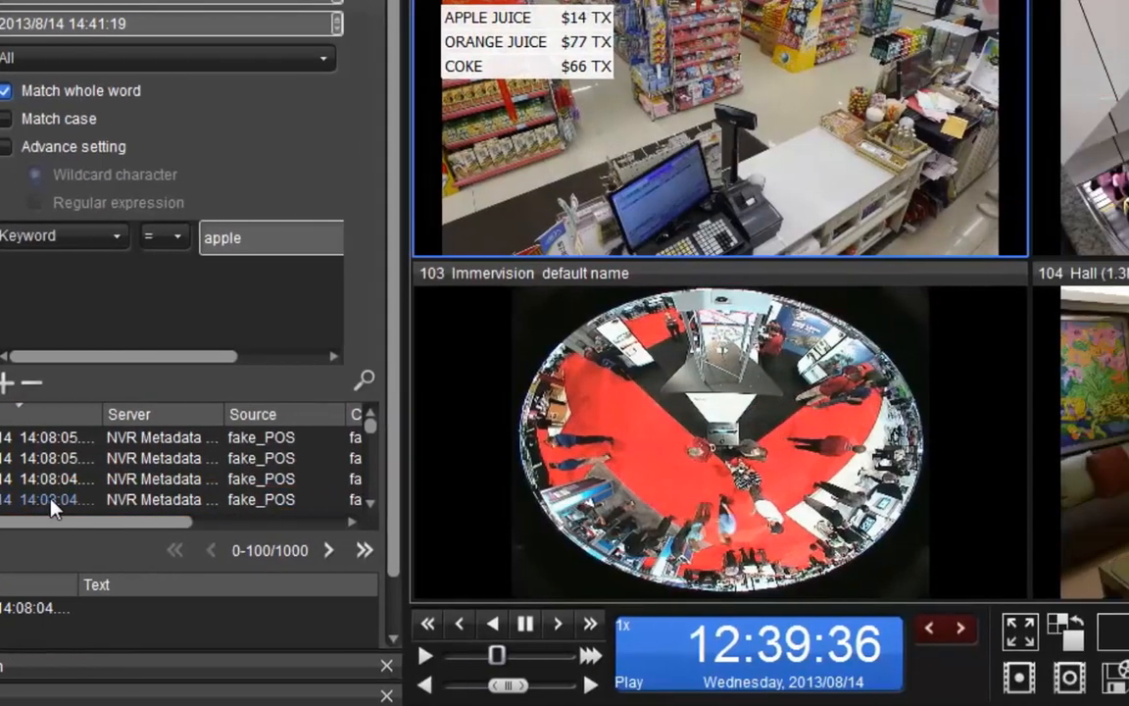
pyautogui.doubleClick(54, 502)
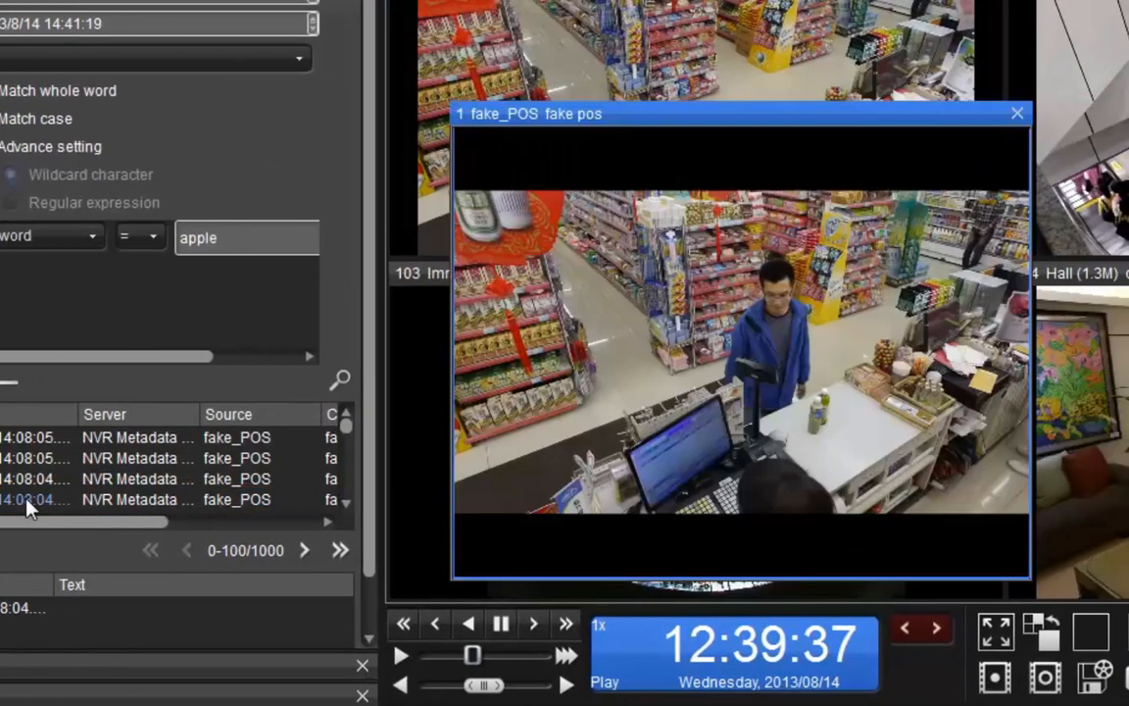
pyautogui.click(916, 556)
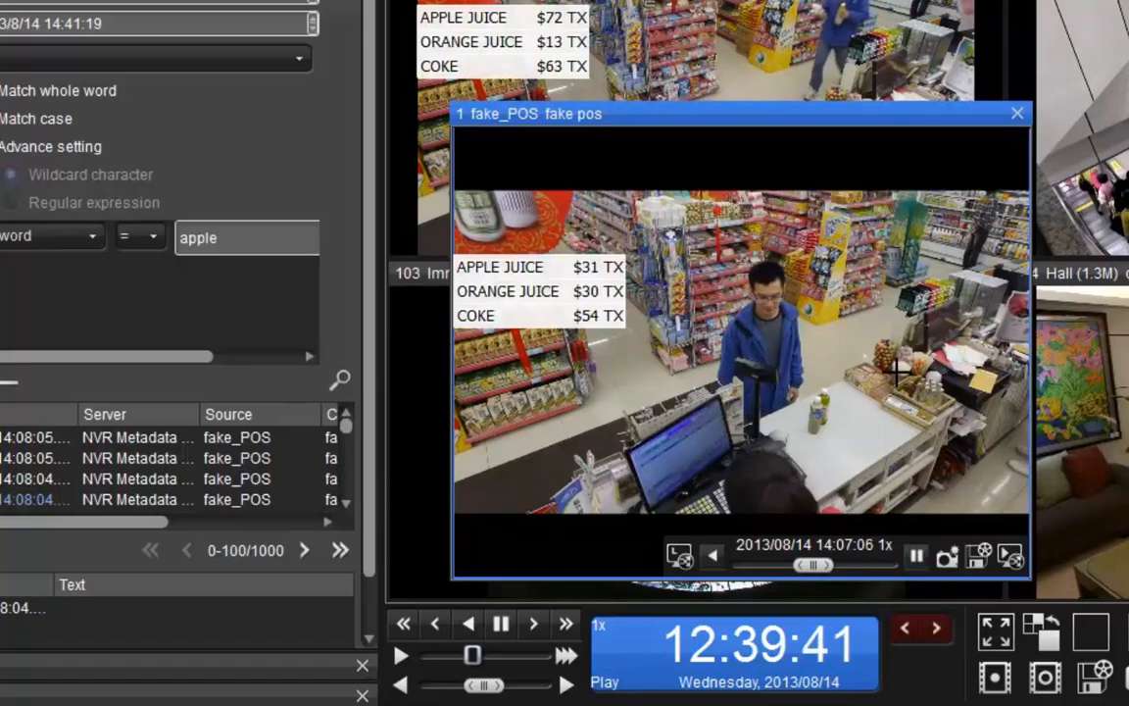